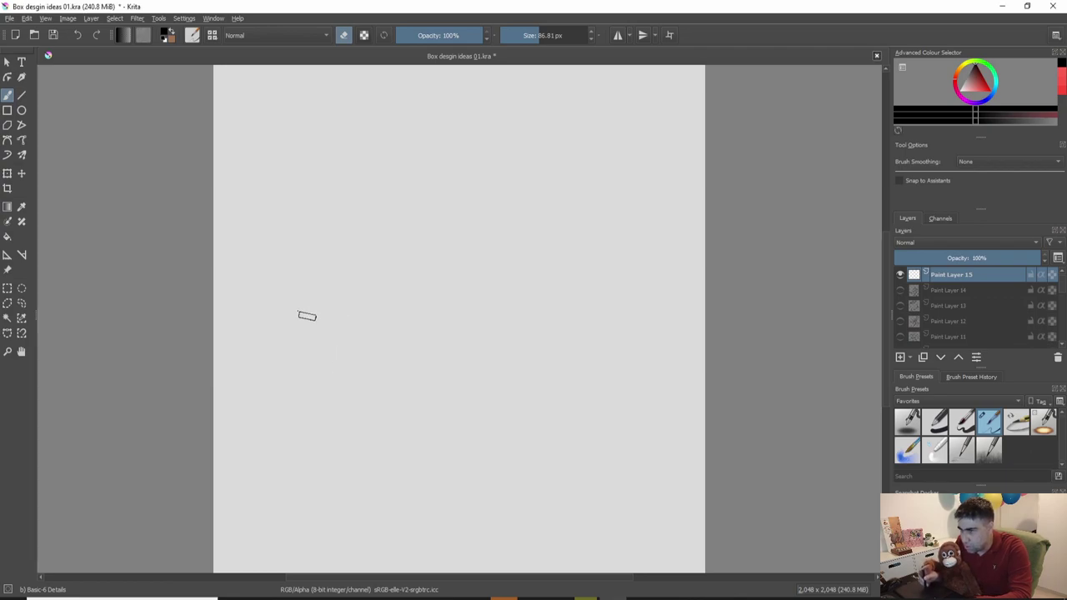
Step: Paint a large black capital A and draw a square beneath it to form the front of a house
mouse_move(309, 321)
left_mouse_down()
mouse_move(336, 236)
mouse_move(392, 126)
mouse_move(424, 164)
mouse_move(493, 336)
left_mouse_up()
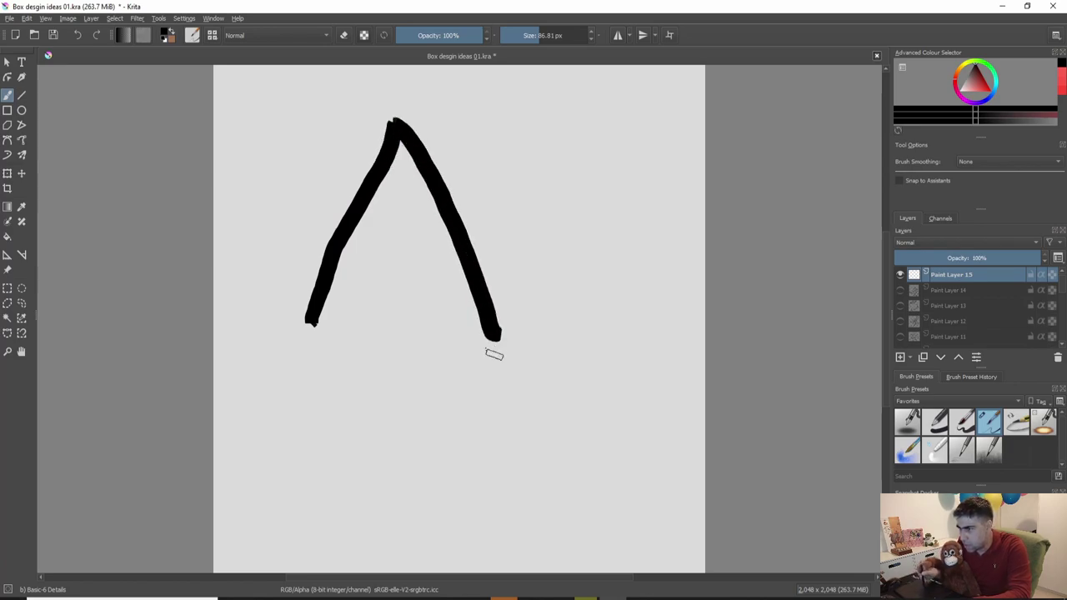
left_click_drag(335, 240, 459, 241)
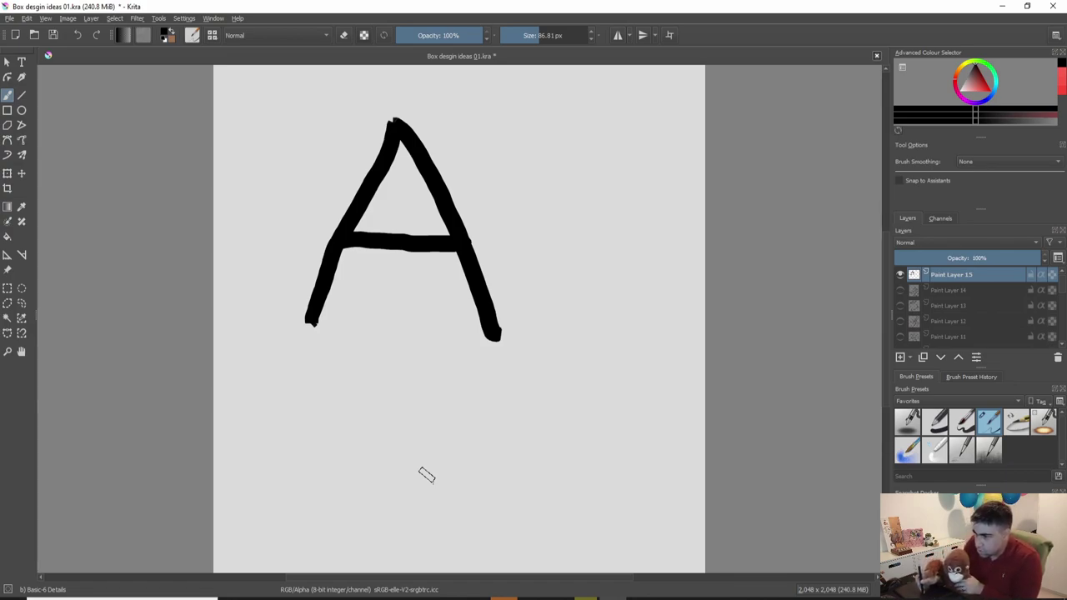
mouse_move(307, 324)
left_mouse_down()
mouse_move(496, 320)
mouse_move(487, 483)
left_mouse_up()
mouse_move(310, 325)
left_mouse_down()
mouse_move(316, 391)
mouse_move(303, 488)
mouse_move(452, 495)
mouse_move(497, 481)
left_mouse_up()
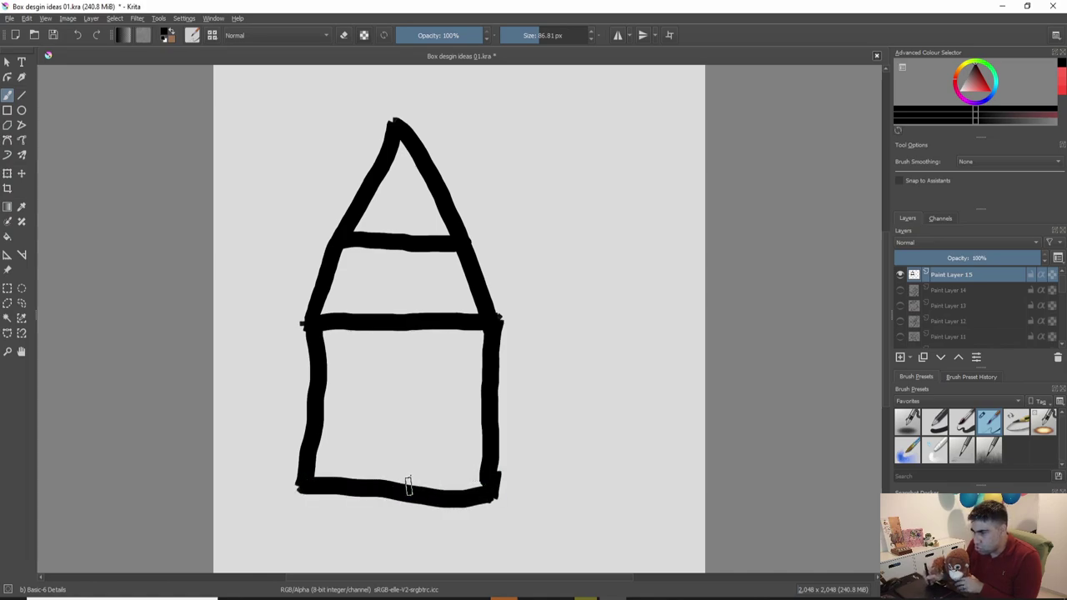
Step: Give the house depth by drawing the sloping roof plane and the receding side wall beside the front
mouse_move(400, 123)
left_mouse_down()
mouse_move(555, 150)
mouse_move(595, 269)
left_mouse_up()
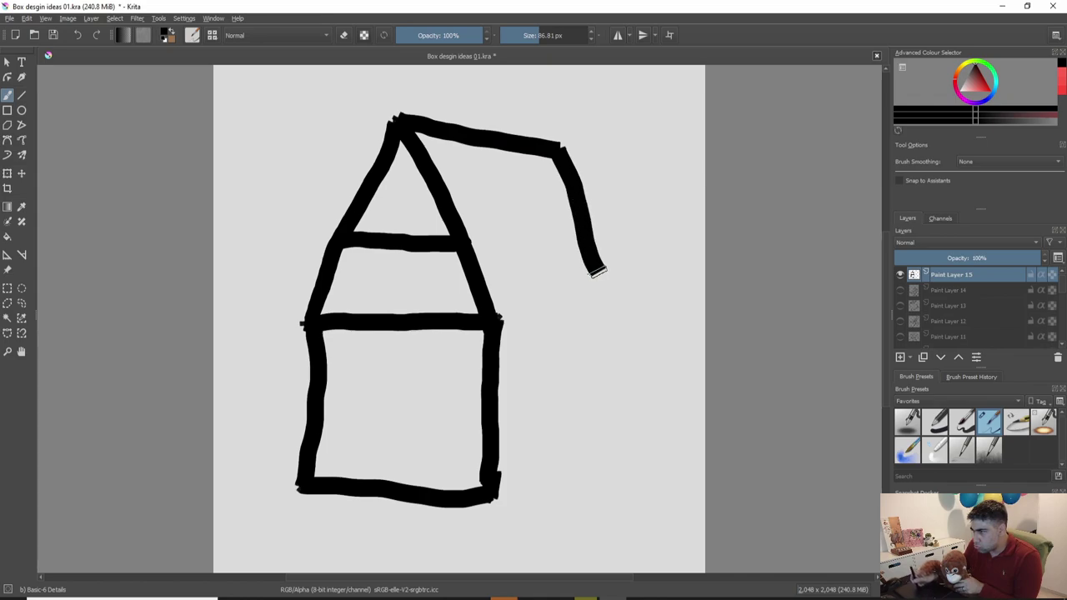
left_click_drag(500, 322, 606, 275)
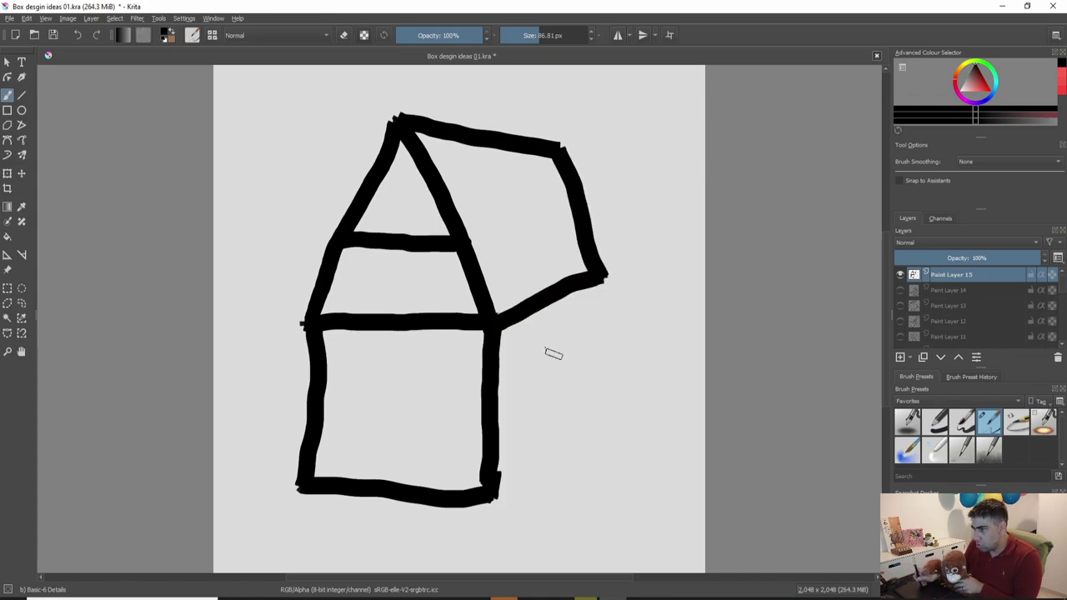
left_click_drag(495, 488, 615, 411)
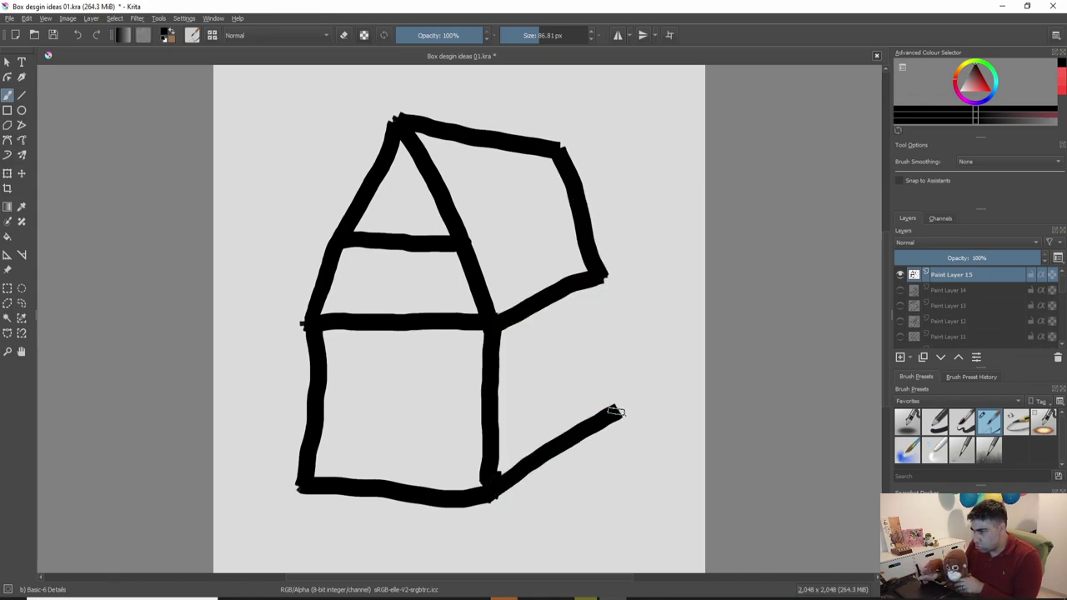
left_click_drag(599, 277, 597, 433)
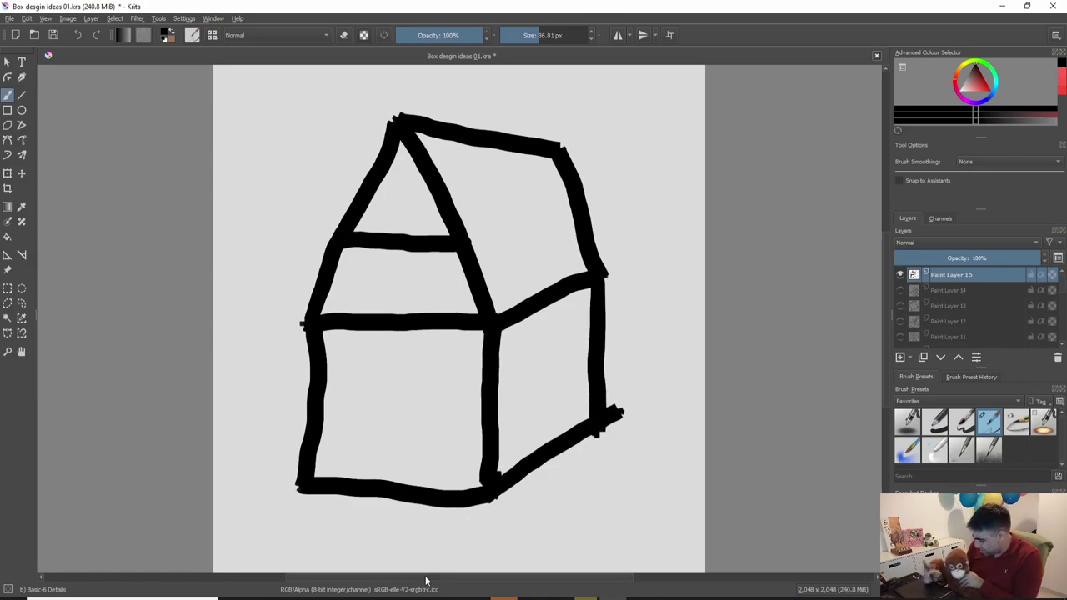
Step: Draw a door with a knob, two square windows above it and a round window in the gable
mouse_move(368, 476)
left_mouse_down()
mouse_move(367, 408)
mouse_move(402, 408)
mouse_move(436, 438)
mouse_move(439, 488)
left_mouse_up()
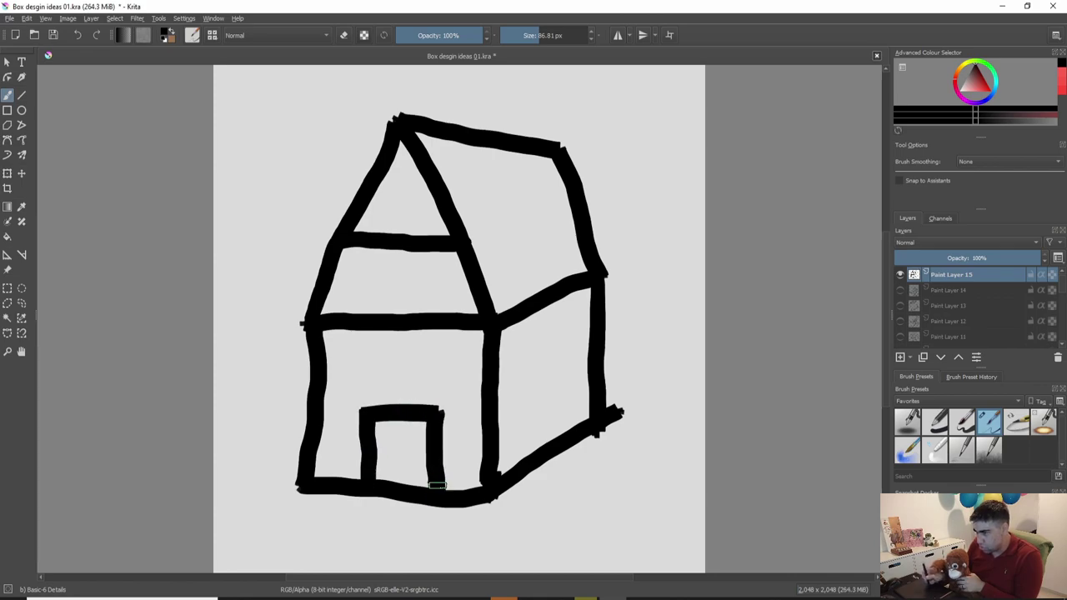
left_click(406, 454)
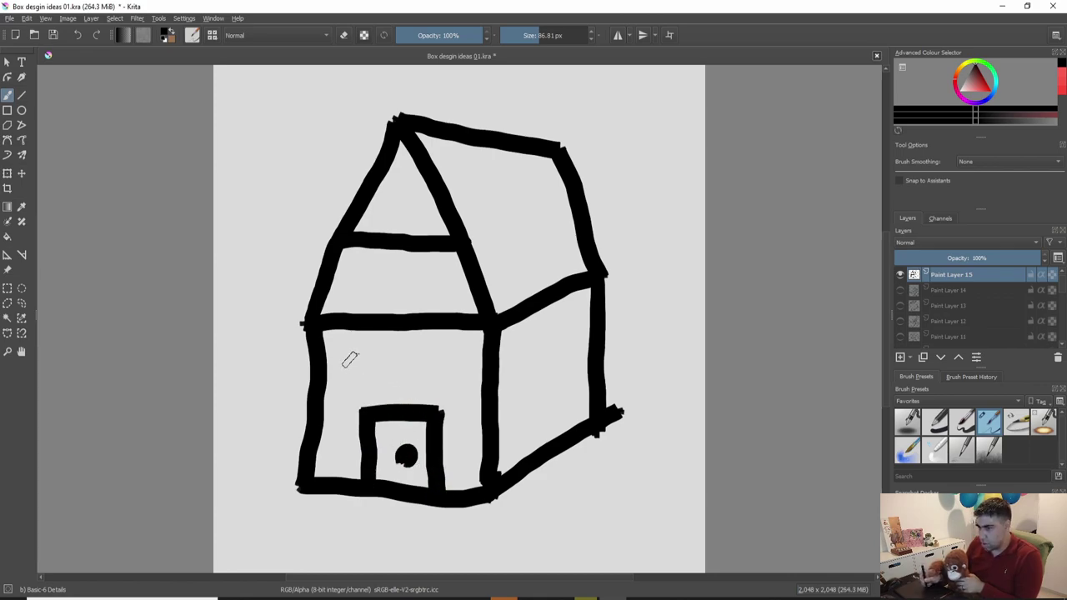
mouse_move(340, 345)
left_mouse_down()
mouse_move(343, 387)
mouse_move(353, 344)
mouse_move(380, 378)
mouse_move(415, 394)
left_mouse_up()
left_click_drag(407, 343, 460, 339)
mouse_move(459, 338)
left_mouse_down()
mouse_move(466, 385)
mouse_move(453, 385)
left_mouse_up()
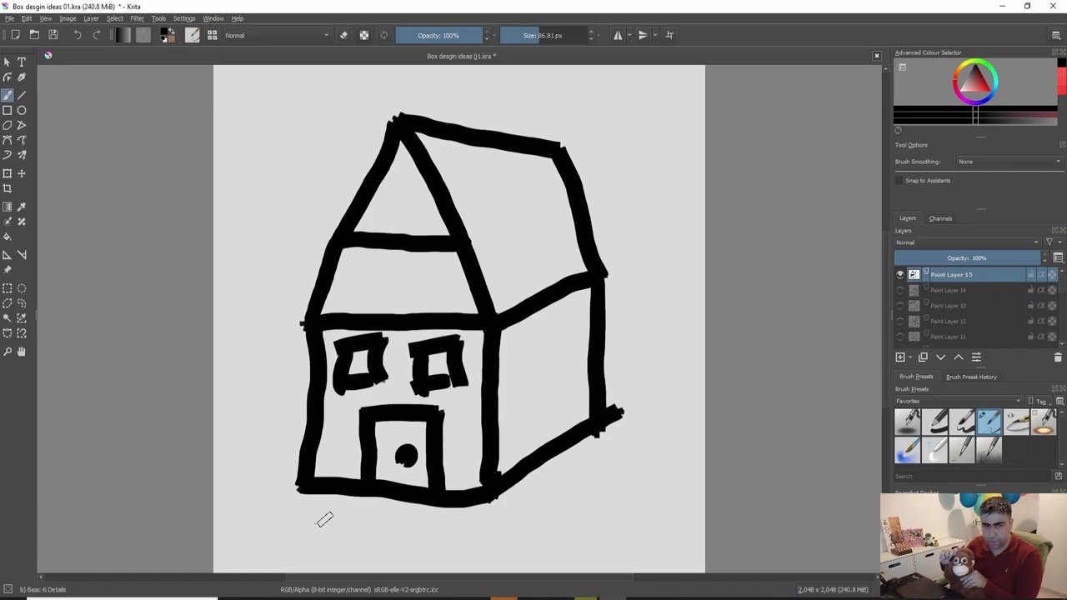
mouse_move(410, 204)
left_mouse_down()
mouse_move(389, 218)
mouse_move(405, 177)
mouse_move(417, 200)
mouse_move(404, 206)
left_mouse_up()
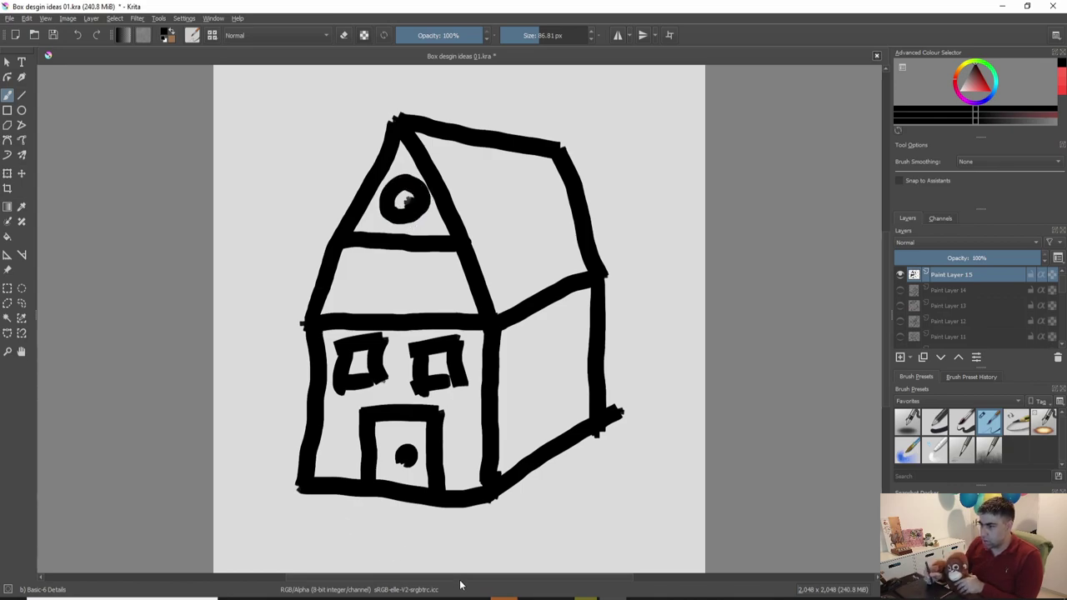
Step: Add two columns of short slanted strokes across the side wall of the house as brick texture
left_click_drag(500, 366, 562, 345)
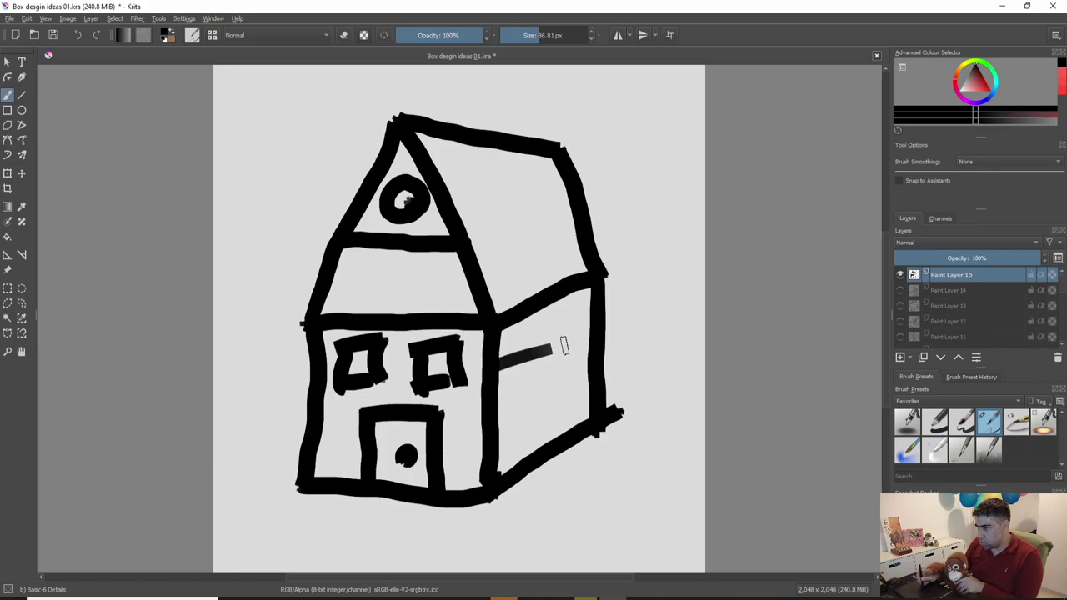
left_click_drag(500, 392, 541, 375)
left_click_drag(500, 414, 552, 400)
left_click_drag(510, 444, 546, 429)
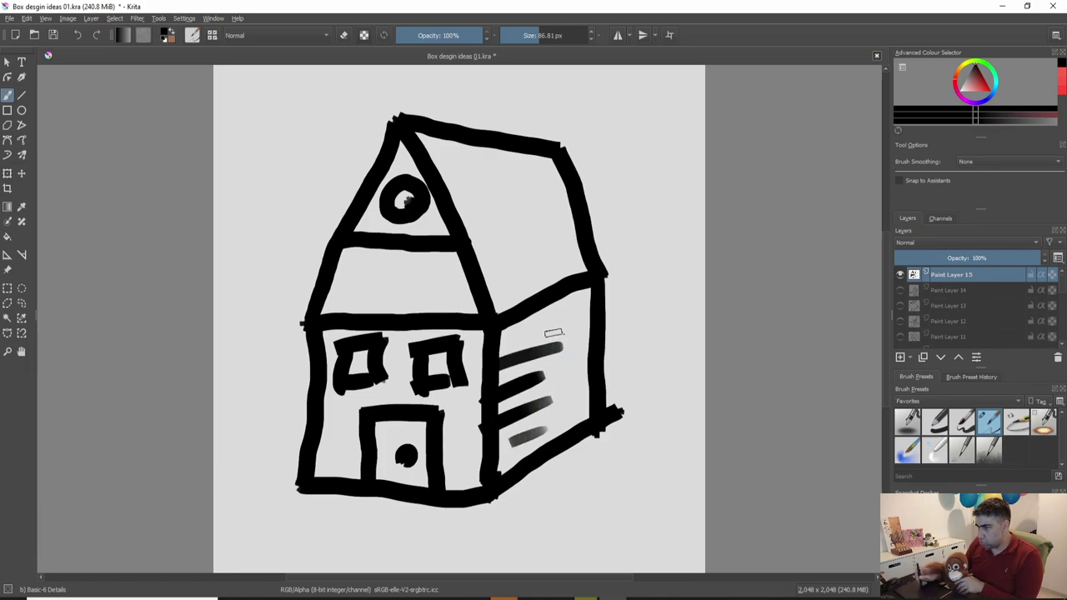
left_click_drag(547, 334, 592, 315)
left_click_drag(532, 371, 588, 346)
left_click_drag(533, 399, 581, 375)
left_click_drag(550, 425, 588, 408)
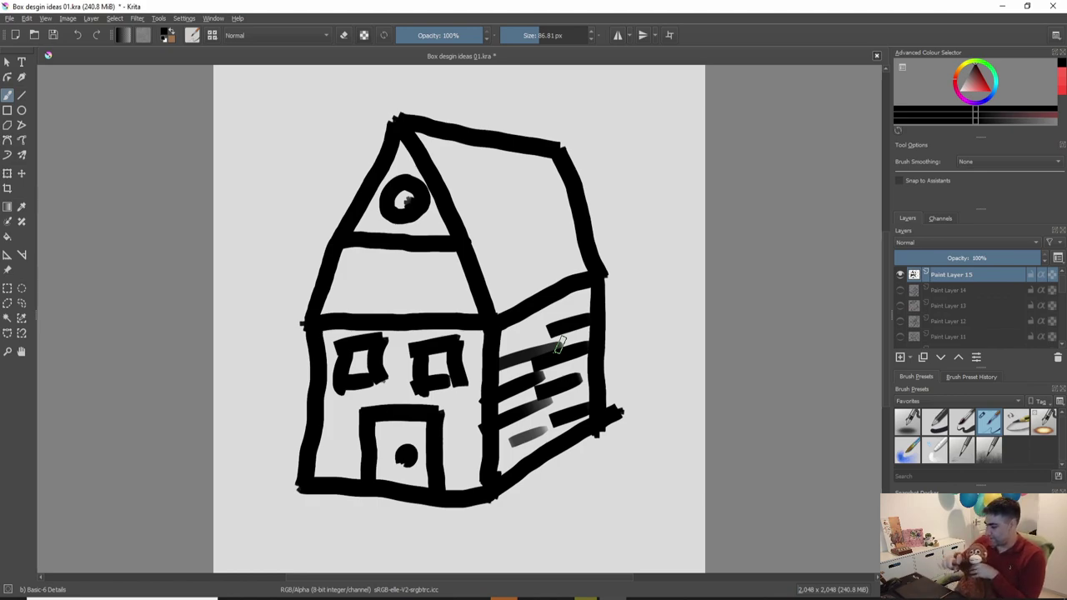
Step: Trace the capital A hidden in the house in red with a thinner brush of 40.49 px
left_click_drag(977, 83, 981, 91)
left_click_drag(387, 179, 380, 180)
mouse_move(317, 292)
left_mouse_down()
mouse_move(308, 313)
mouse_move(401, 126)
mouse_move(488, 310)
left_mouse_up()
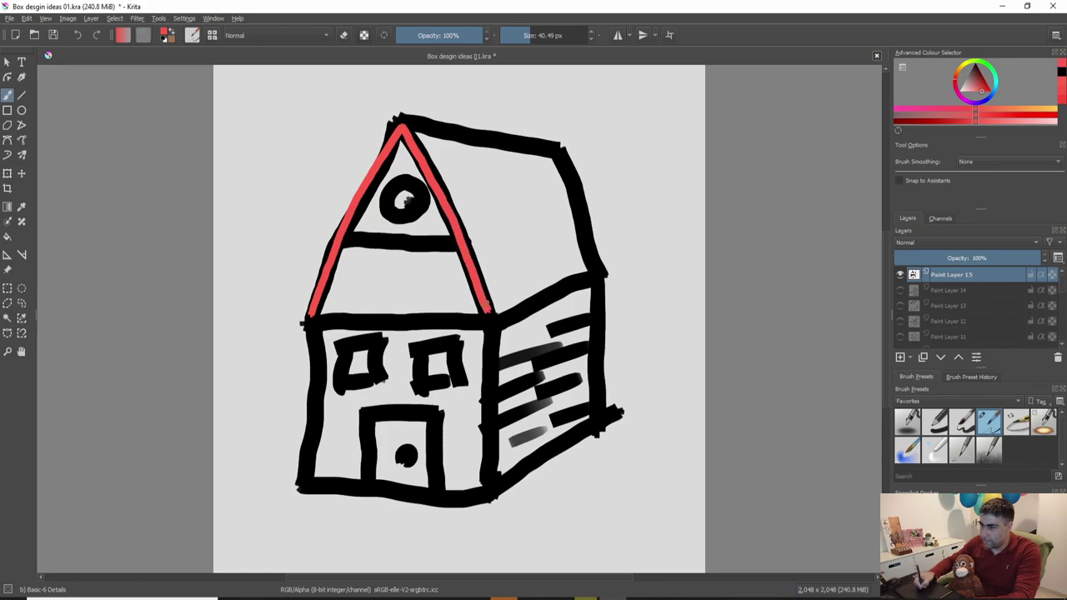
left_click_drag(338, 241, 455, 241)
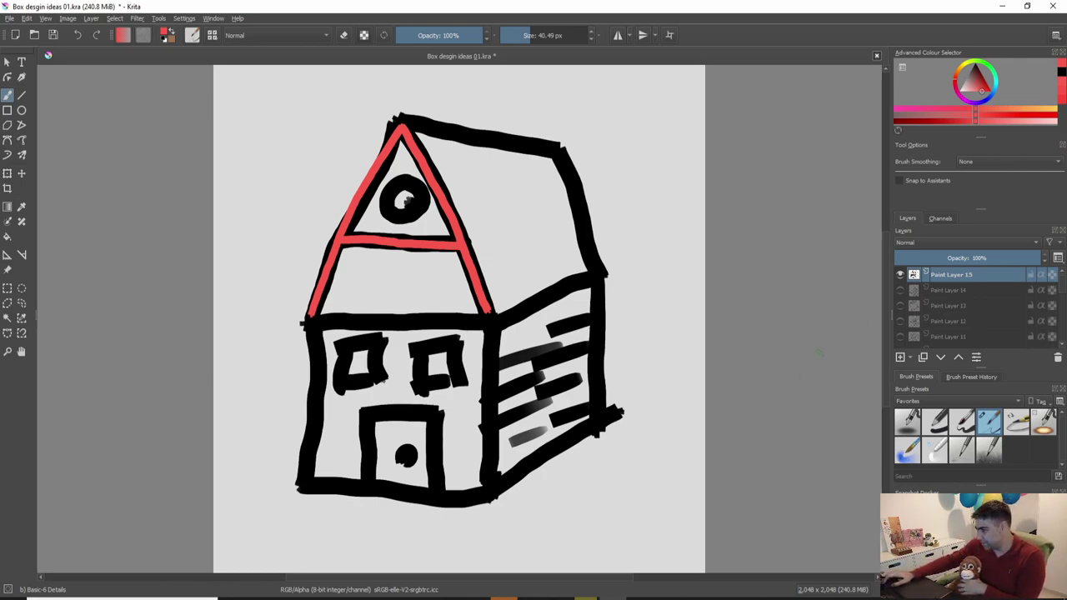
Step: Add a new paint layer and hide Paint Layer 15 containing the house drawing
left_click(910, 356)
left_click(911, 372)
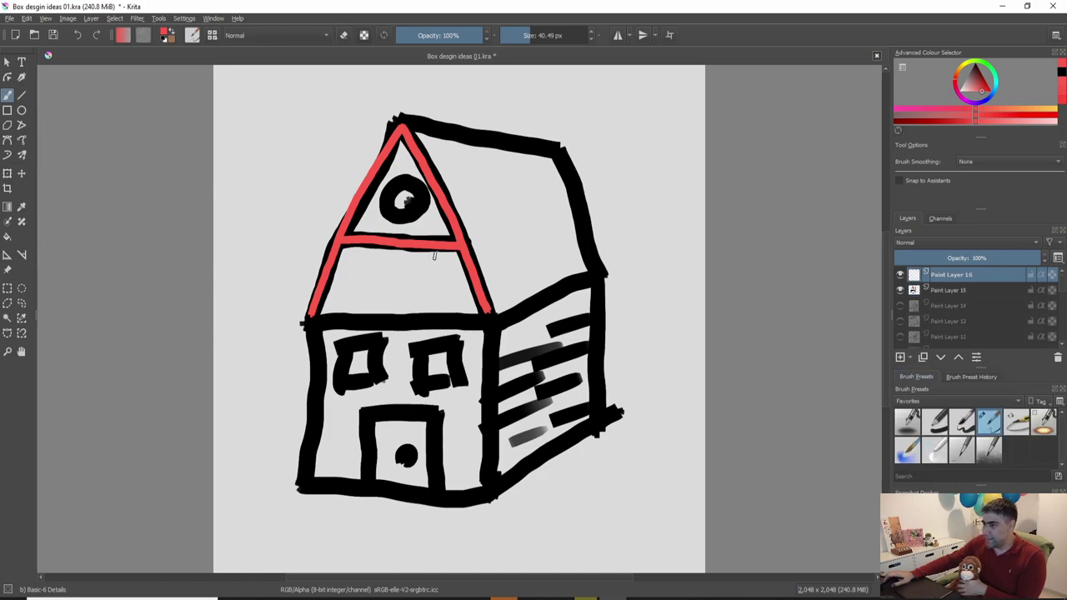
left_click(900, 289)
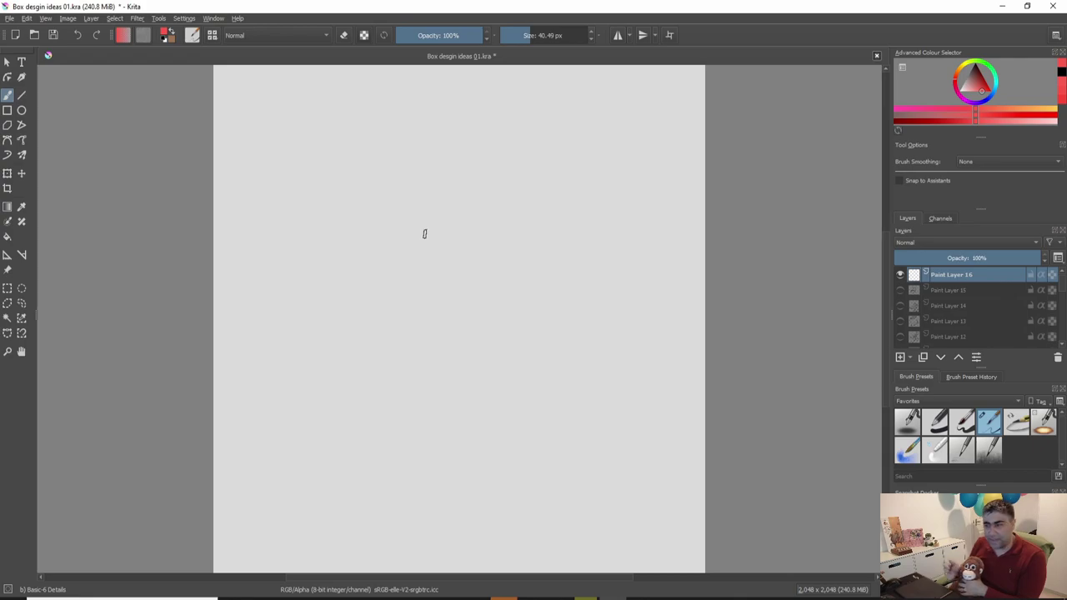
Step: Switch to black at 63.98 px and paint a tall vertical stroke with a wavy stroke above it
left_click(975, 79)
key("d")
left_click_drag(485, 262, 504, 266)
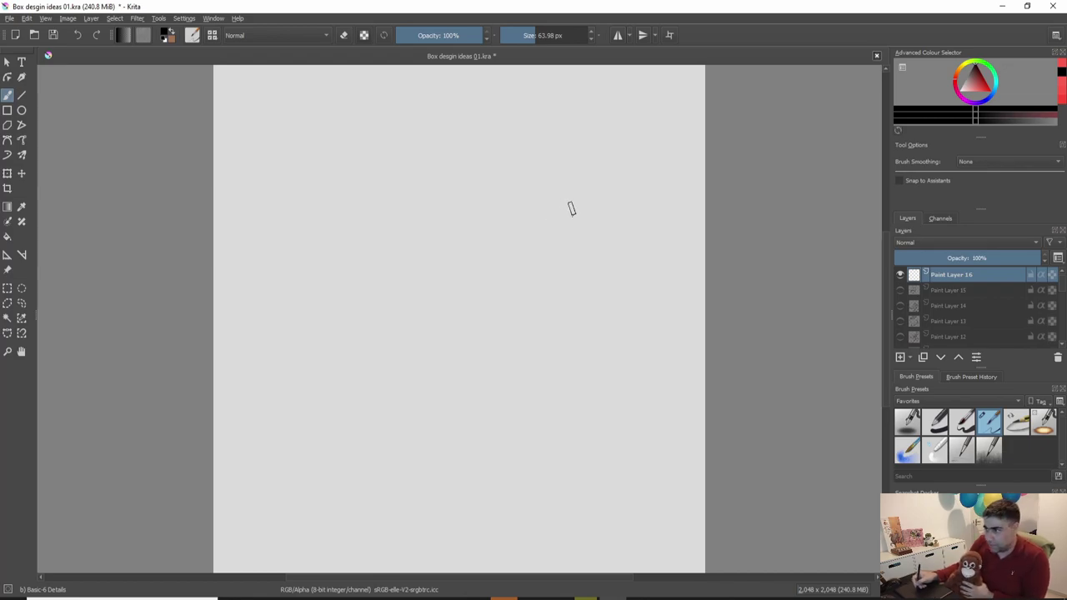
left_click_drag(566, 191, 564, 416)
mouse_move(639, 123)
left_mouse_down()
mouse_move(622, 147)
mouse_move(558, 125)
mouse_move(501, 142)
mouse_move(491, 162)
left_mouse_up()
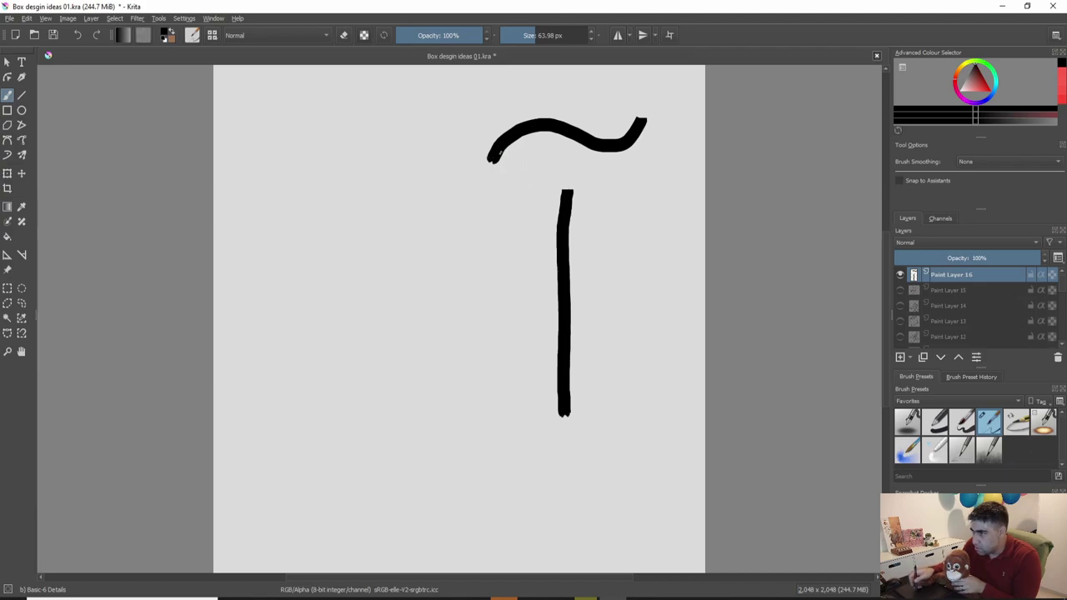
Step: Draw the bird's long curved back from the wavy stroke, its open beak and a dot for the eye
mouse_move(492, 157)
left_mouse_down()
mouse_move(456, 277)
mouse_move(363, 437)
mouse_move(262, 476)
left_mouse_up()
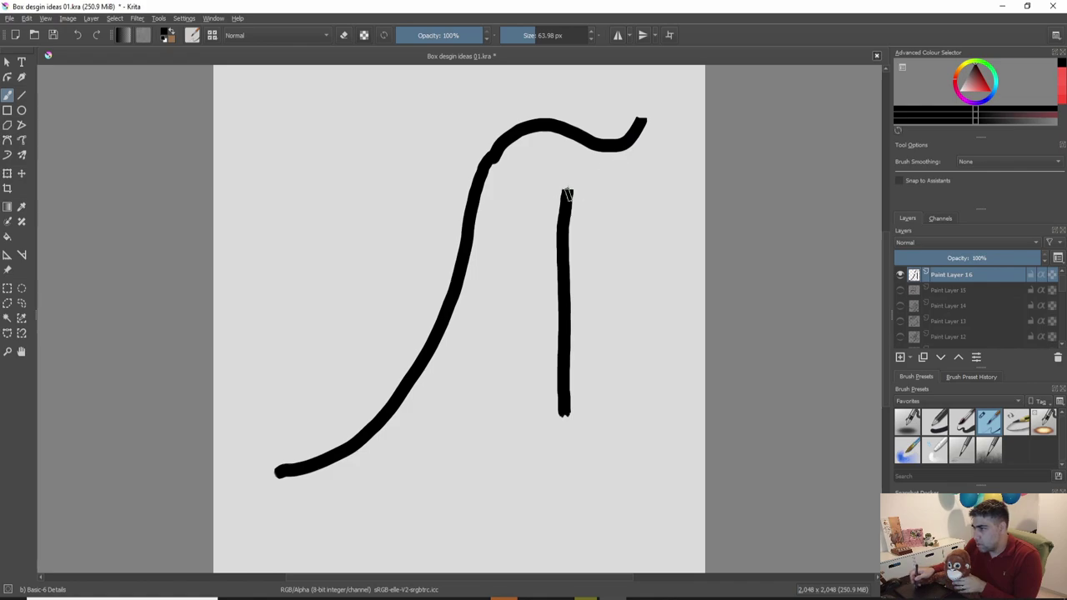
left_click_drag(568, 193, 640, 139)
left_click_drag(612, 175, 648, 189)
left_click(518, 182)
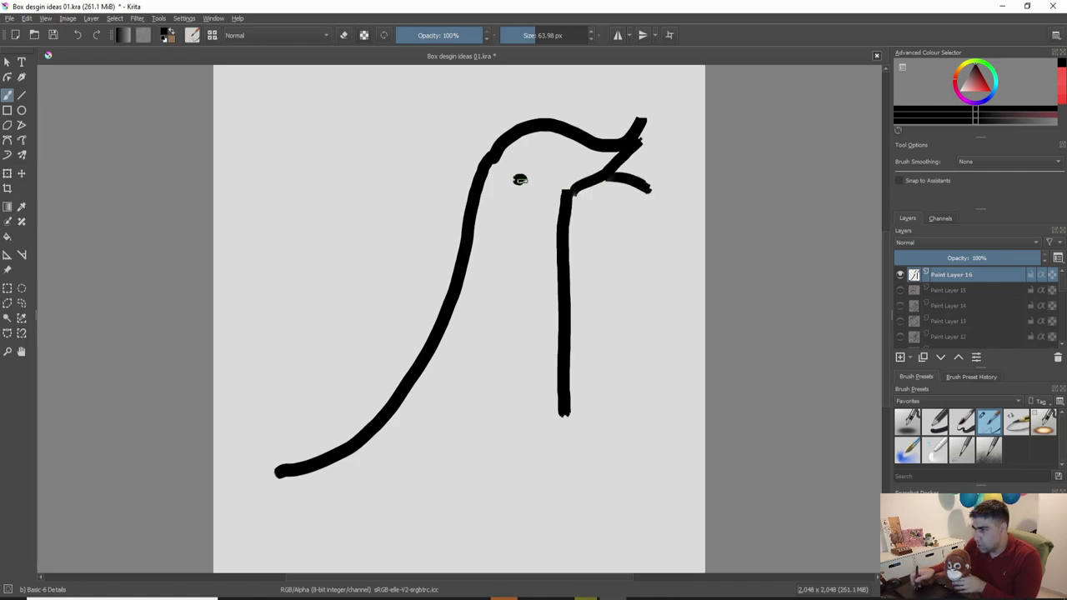
Step: Draw the bird's belly line, forked tail and two feet, and add three feather strokes on its body
mouse_move(564, 407)
left_mouse_down()
mouse_move(554, 445)
mouse_move(514, 487)
mouse_move(440, 500)
mouse_move(266, 454)
mouse_move(298, 462)
mouse_move(252, 478)
mouse_move(306, 468)
mouse_move(274, 500)
left_mouse_up()
mouse_move(410, 499)
left_mouse_down()
mouse_move(397, 530)
mouse_move(421, 528)
mouse_move(405, 526)
mouse_move(427, 543)
left_mouse_up()
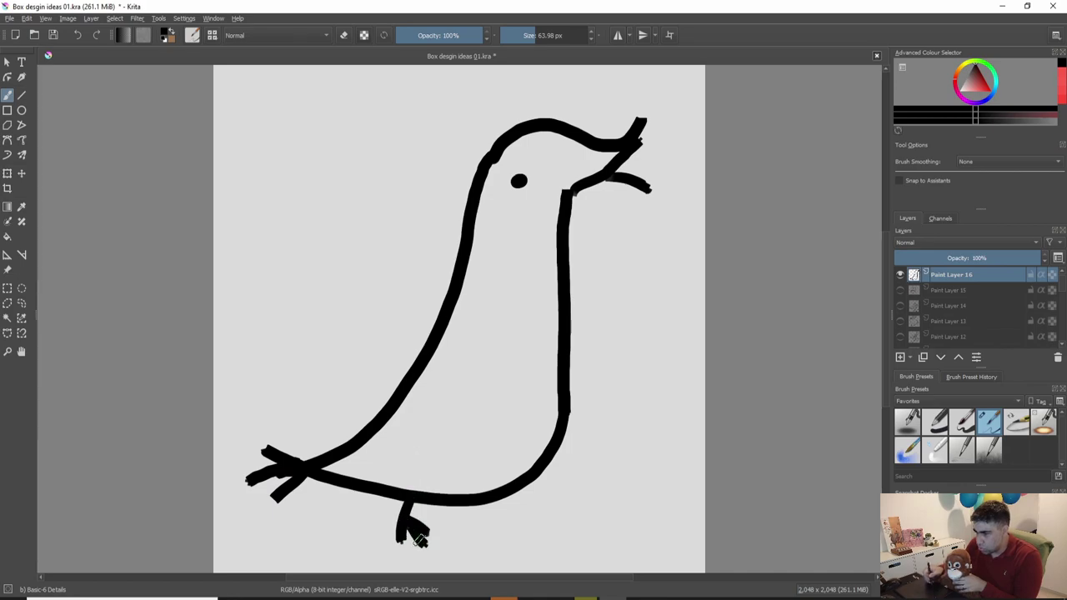
mouse_move(504, 490)
left_mouse_down()
mouse_move(519, 534)
mouse_move(554, 523)
mouse_move(517, 550)
mouse_move(547, 540)
left_mouse_up()
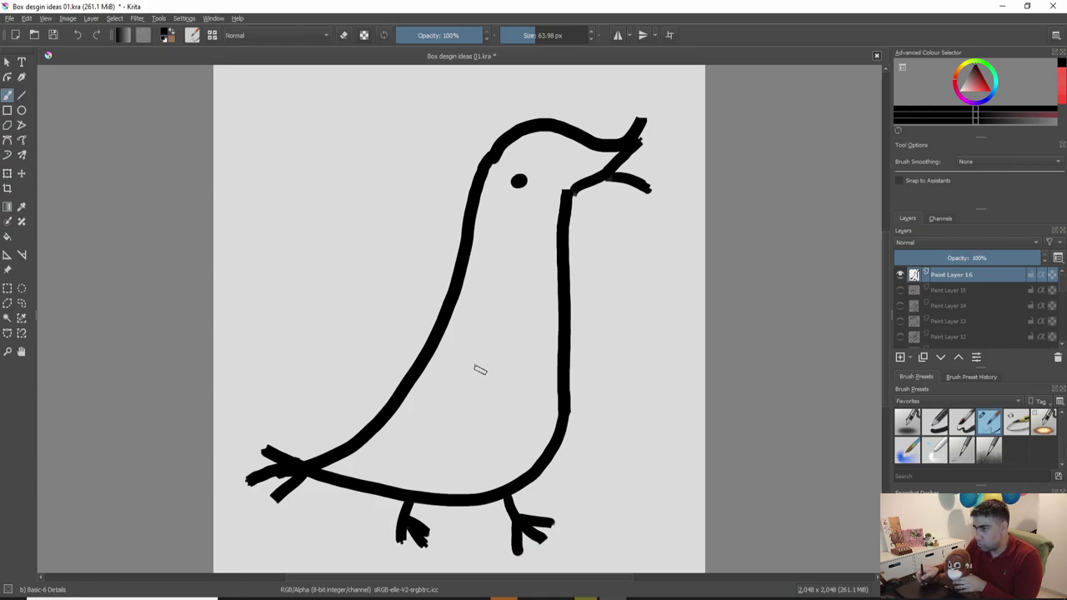
left_click_drag(485, 359, 442, 437)
left_click_drag(517, 373, 468, 465)
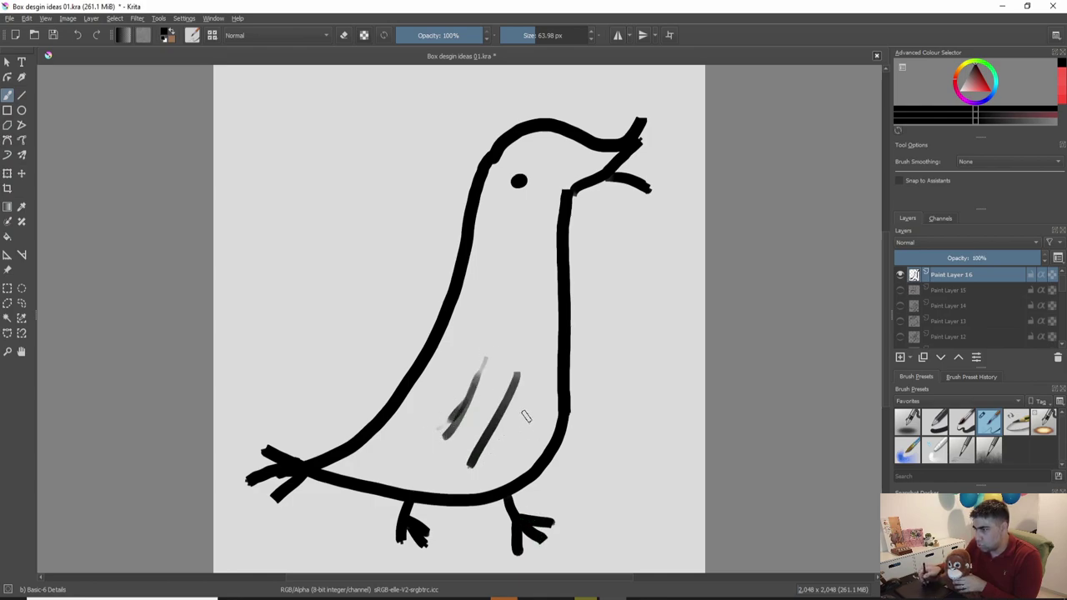
left_click_drag(547, 402, 492, 464)
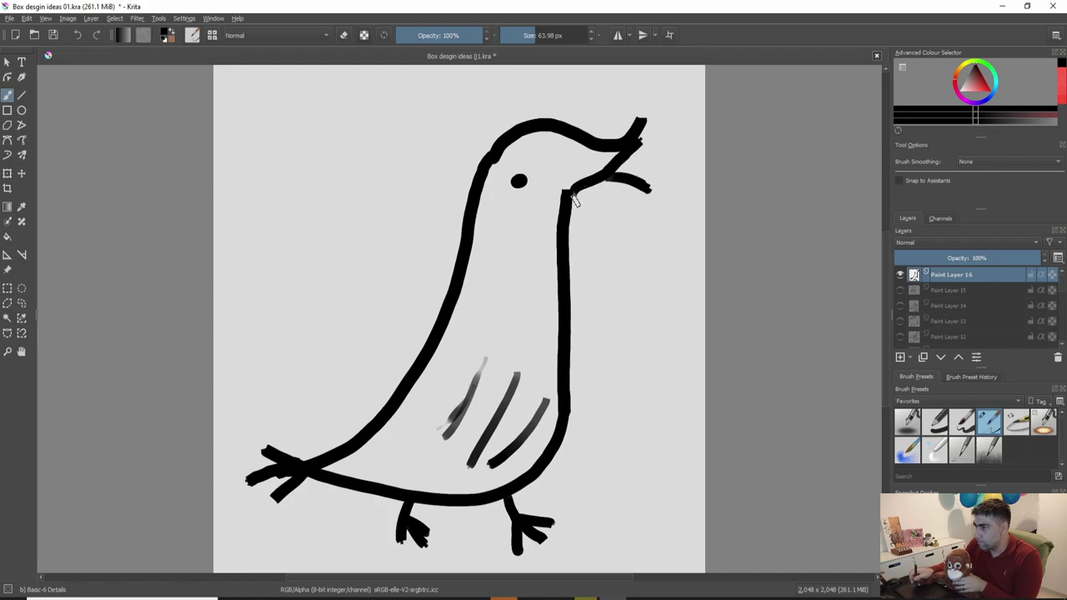
Step: Thicken the bird's open beak and draw two music notes in front of it
left_click_drag(629, 142, 641, 127)
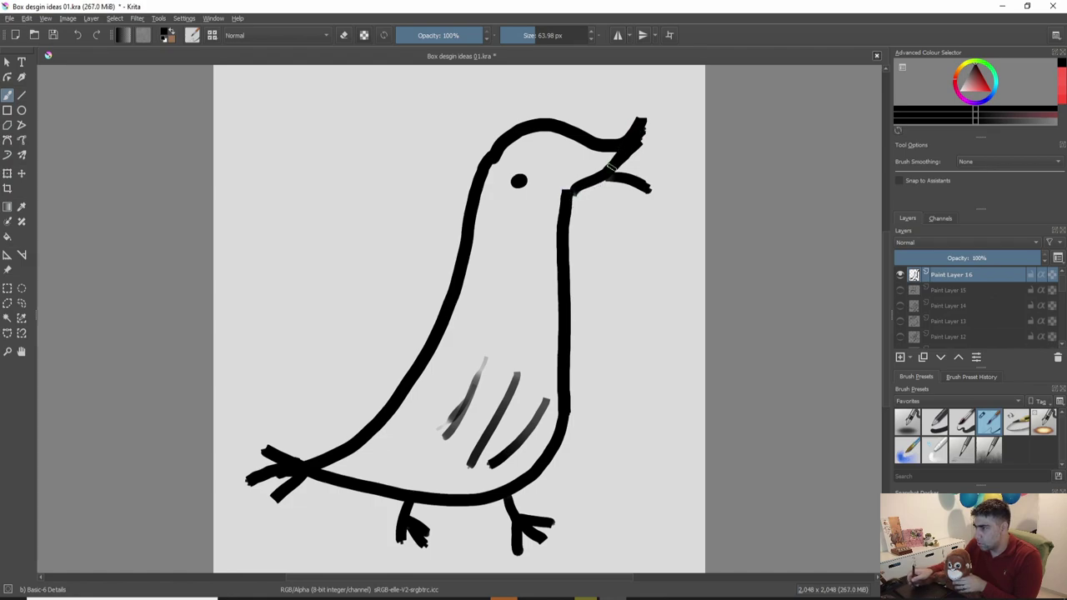
mouse_move(603, 169)
left_mouse_down()
mouse_move(642, 190)
mouse_move(575, 193)
mouse_move(642, 125)
mouse_move(631, 144)
mouse_move(661, 153)
mouse_move(671, 117)
mouse_move(683, 133)
mouse_move(674, 94)
mouse_move(686, 70)
mouse_move(700, 81)
mouse_move(679, 103)
left_mouse_up()
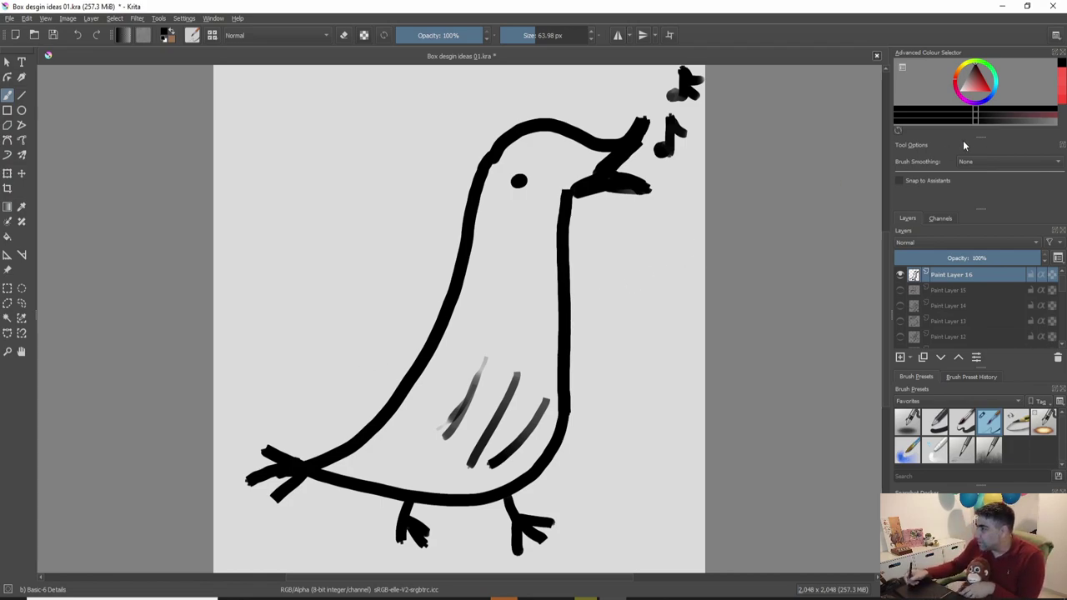
Step: Trace the bird's straight chest line and the wavy head line in red with a 45.88 px brush
left_click(982, 97)
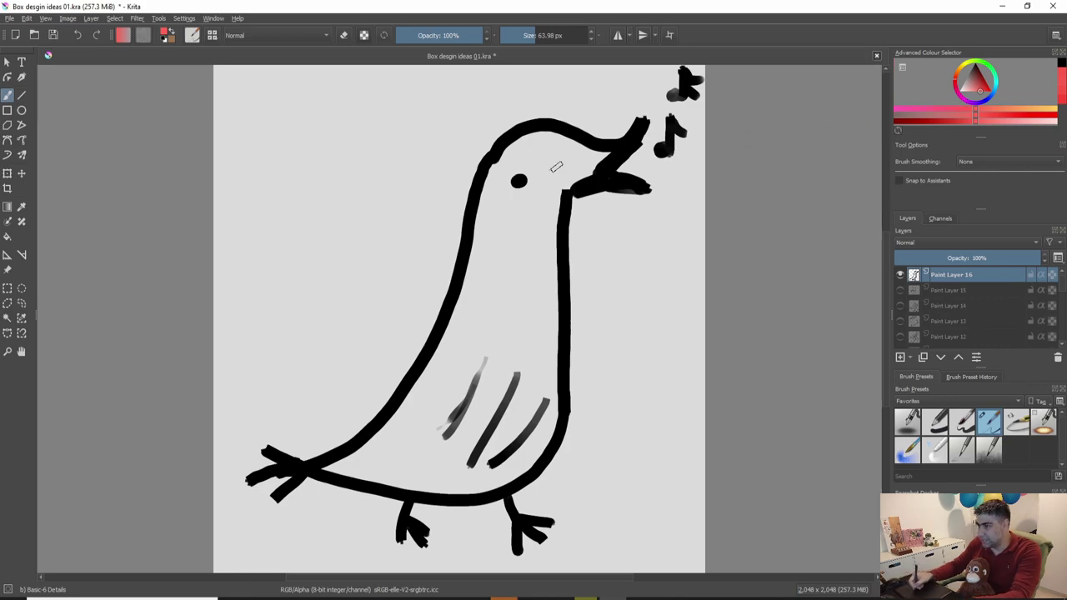
mouse_move(571, 202)
left_mouse_down()
mouse_move(561, 204)
mouse_move(565, 395)
left_mouse_up()
mouse_move(638, 132)
left_mouse_down()
mouse_move(600, 143)
mouse_move(525, 125)
mouse_move(490, 153)
left_mouse_up()
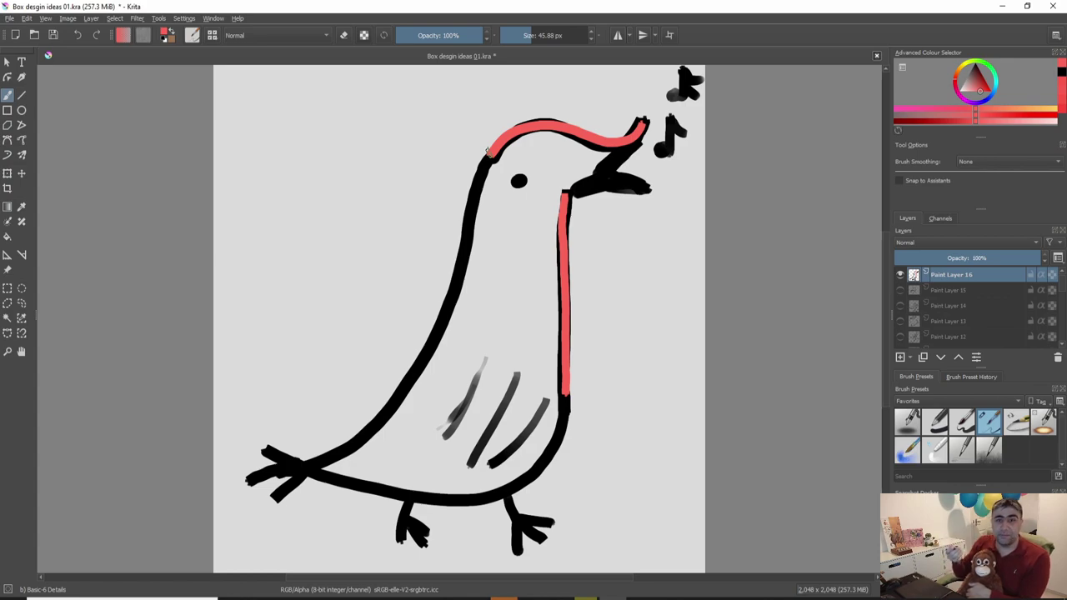
Step: Fill the remaining black outline of the bird with blue
left_click(990, 101)
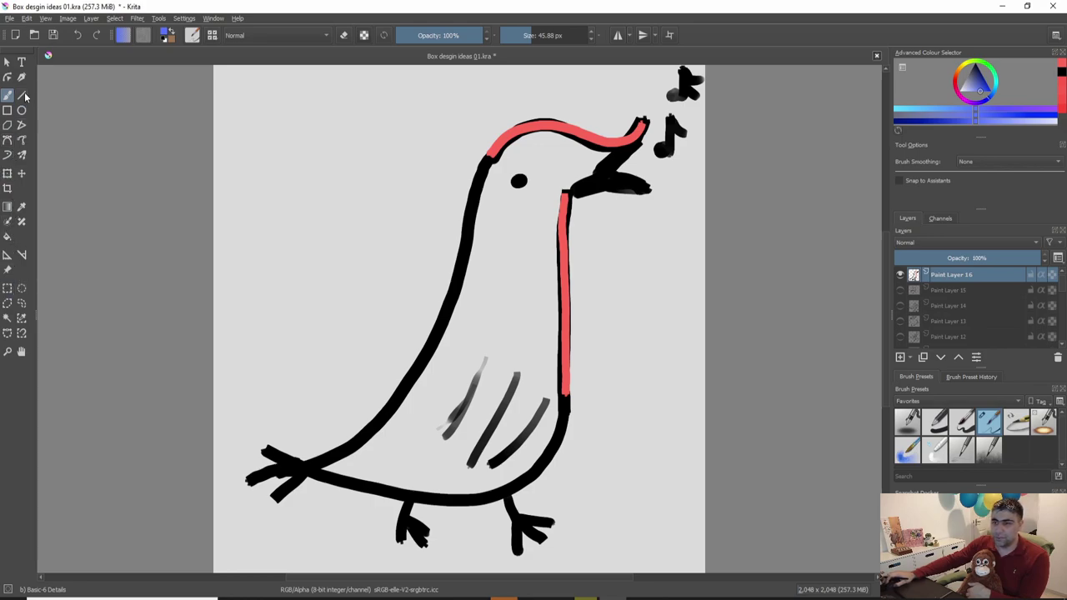
left_click(7, 238)
left_click(468, 231)
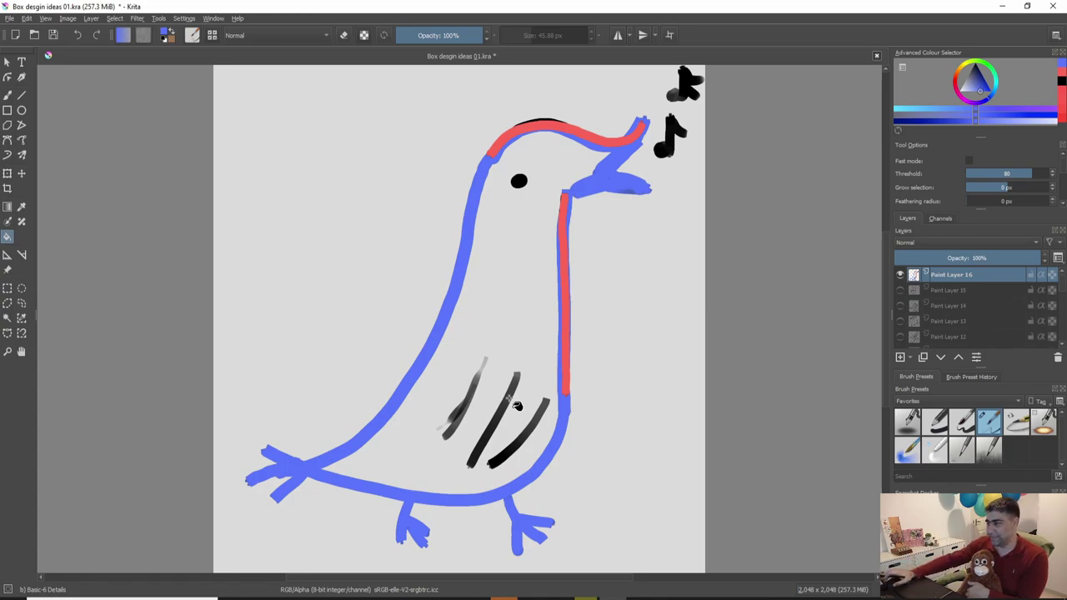
Step: Hide the bird's layer and show the smiling face on Paint Layer 9
left_click(900, 274)
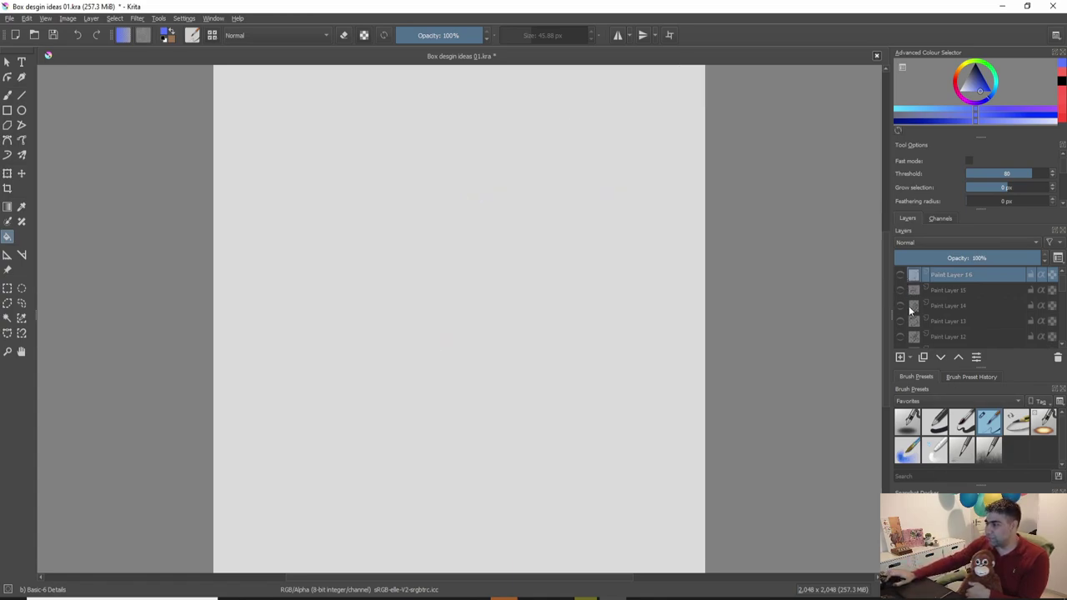
scroll(927, 325, "down", 2)
mouse_move(929, 325)
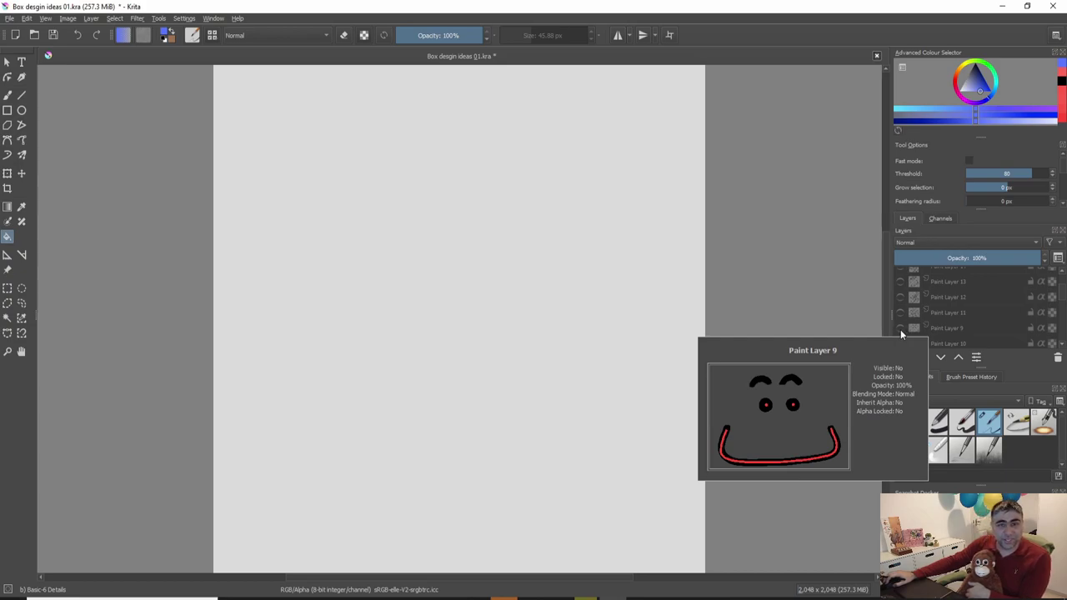
left_click(900, 328)
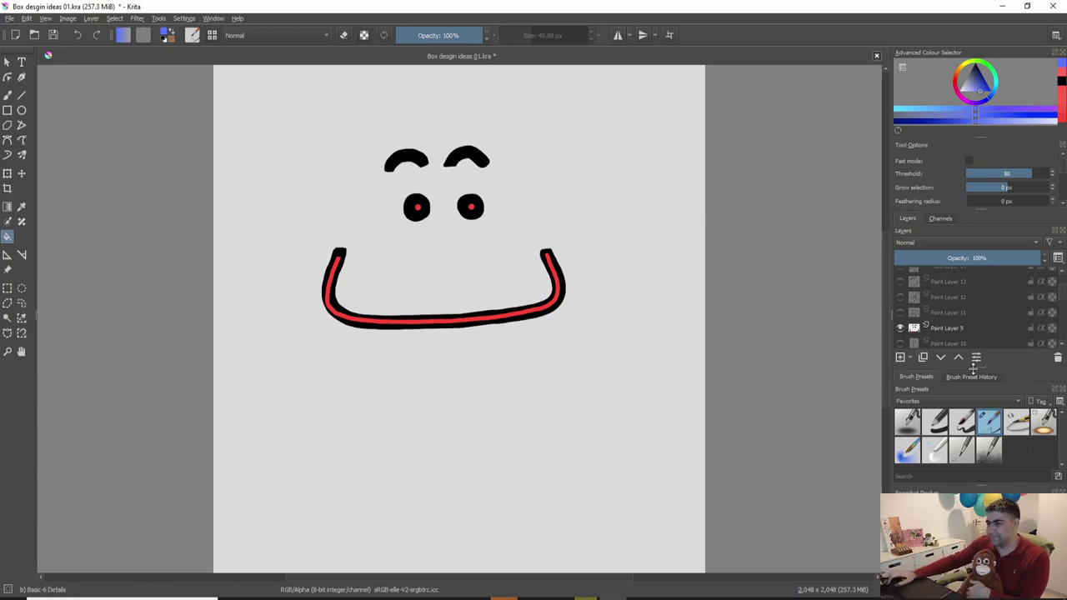
Step: Hide Paint Layer 9 and examine the drawings on Paint Layer 10 and Paint Layer 11 one at a time
left_click(901, 328)
left_click(901, 344)
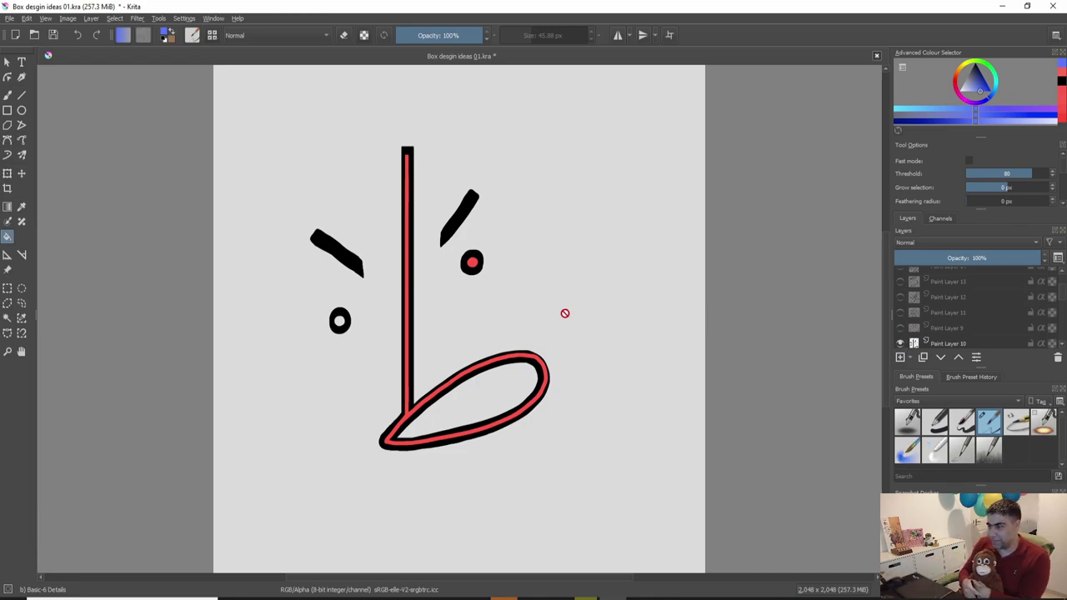
left_click(899, 344)
left_click(900, 312)
left_click(900, 313)
Step: Check the drawing on Paint Layer 6 briefly, hide it again and show Paint Layer 7
scroll(907, 316, "down", 3)
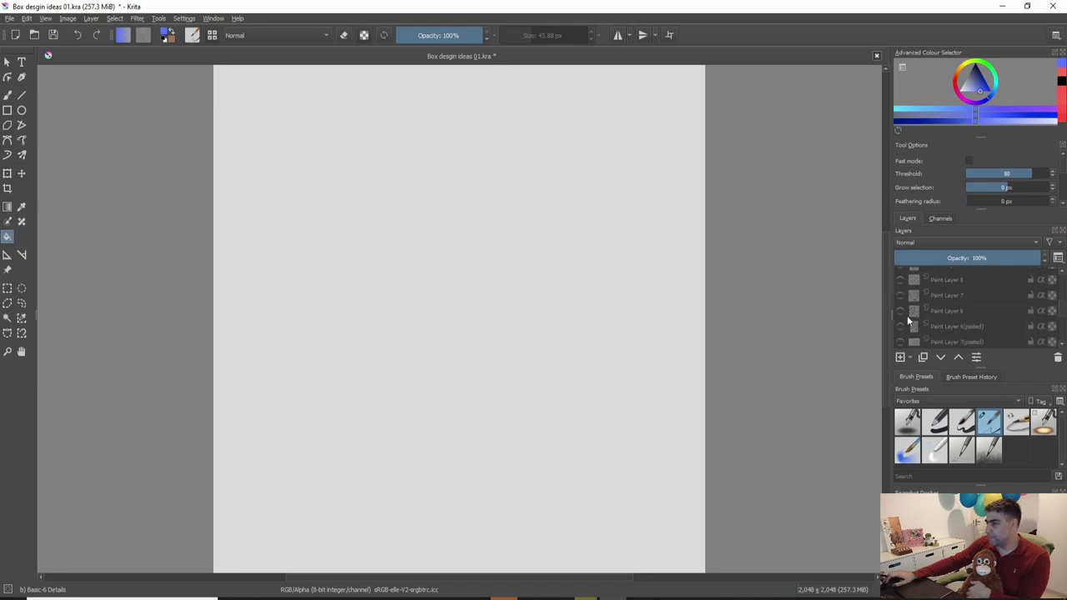
left_click(901, 311)
left_click(901, 311)
left_click(899, 297)
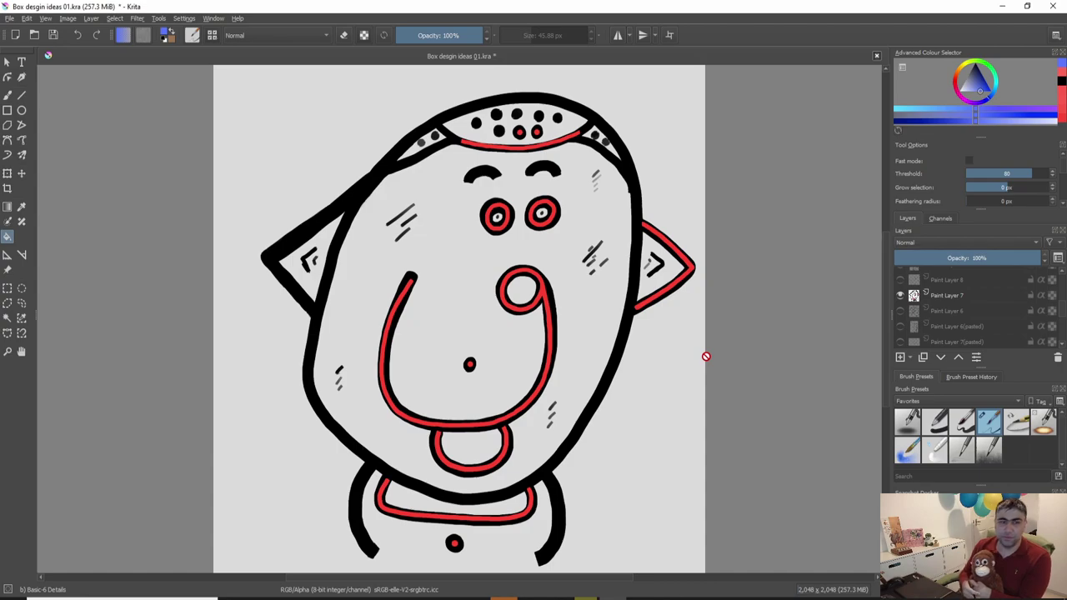